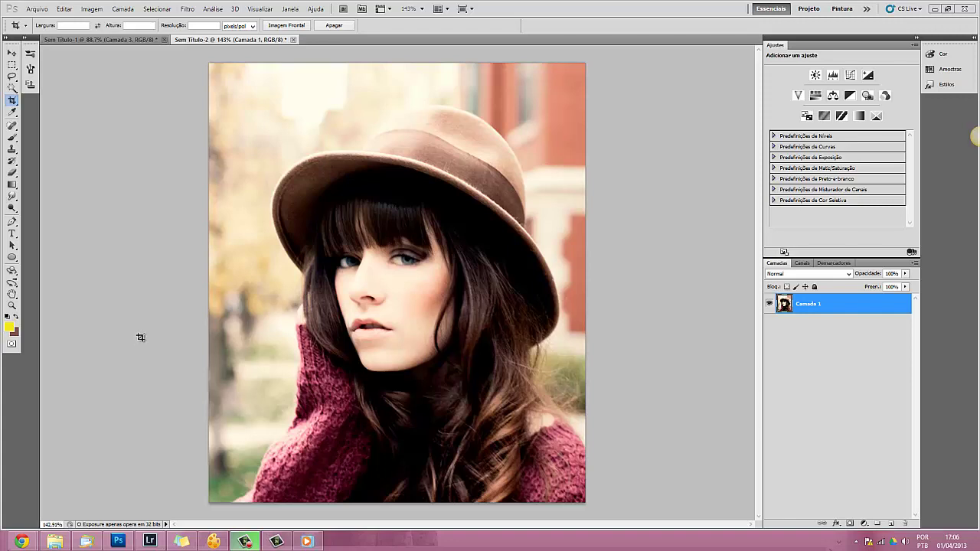
Step: Switch the portrait on Camada 1 into Quick Mask mode (Máscara Rápida) with Q
{"action": "key", "text": "q"}
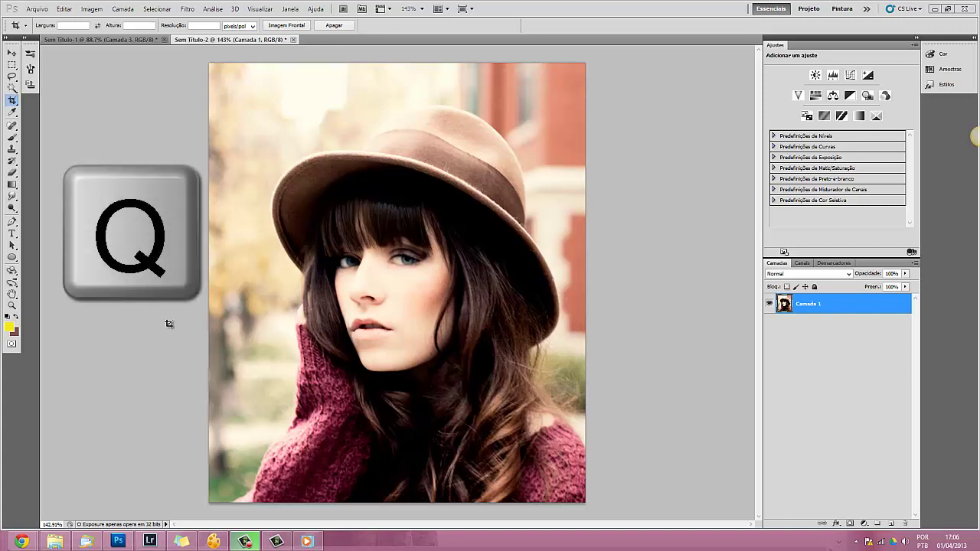
{"action": "key", "text": "q"}
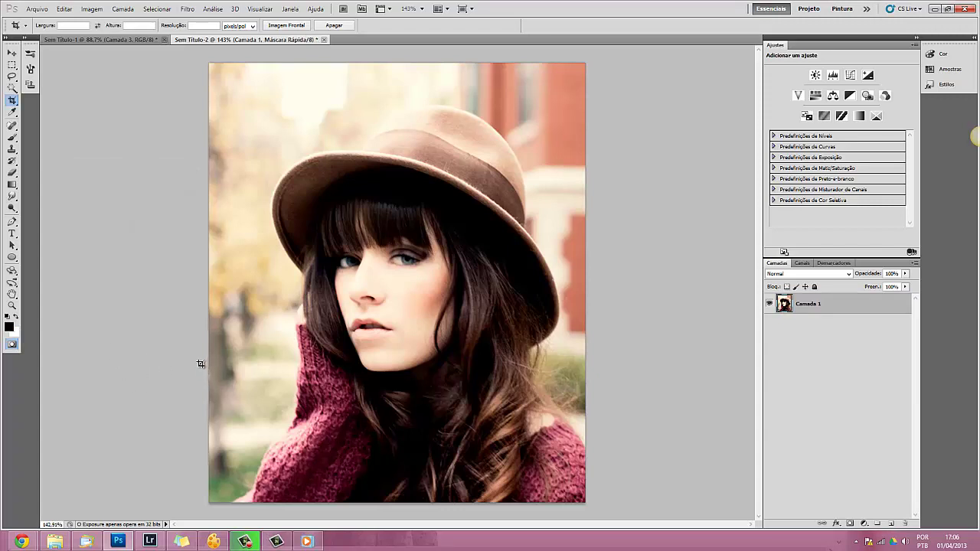
Step: Select the Brush tool with a 13 px hard round tip at 100% hardness and opacity
{"action": "left_click", "coordinate": [11, 138]}
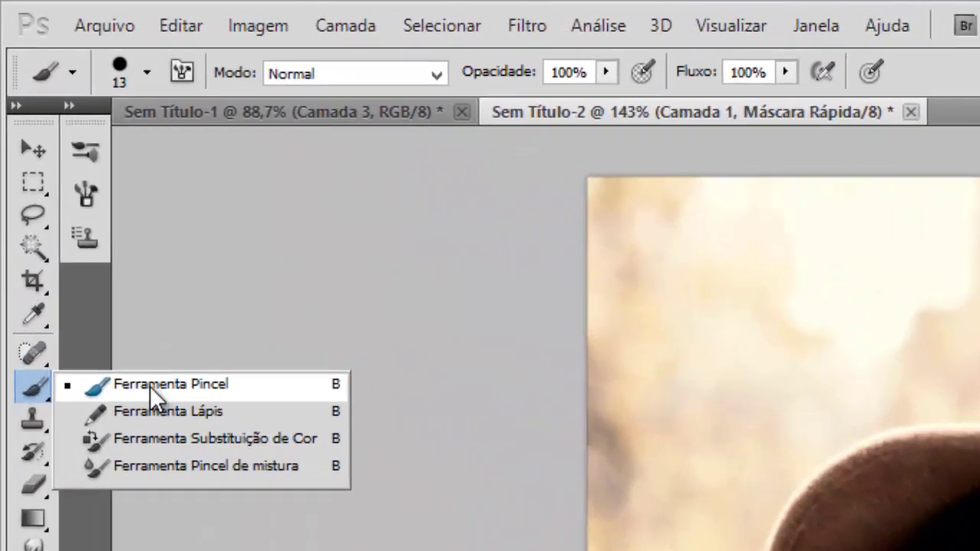
{"action": "left_click", "coordinate": [151, 381]}
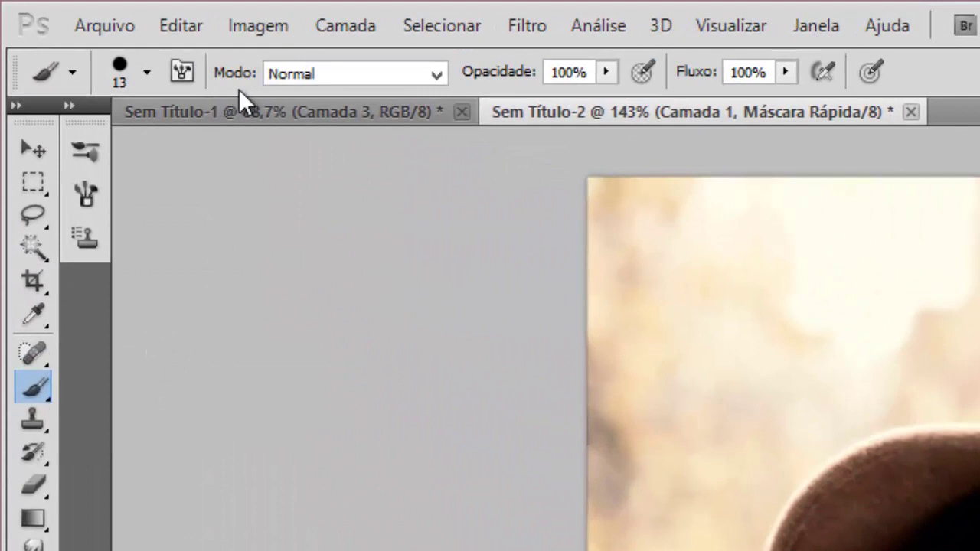
{"action": "left_click", "coordinate": [147, 74]}
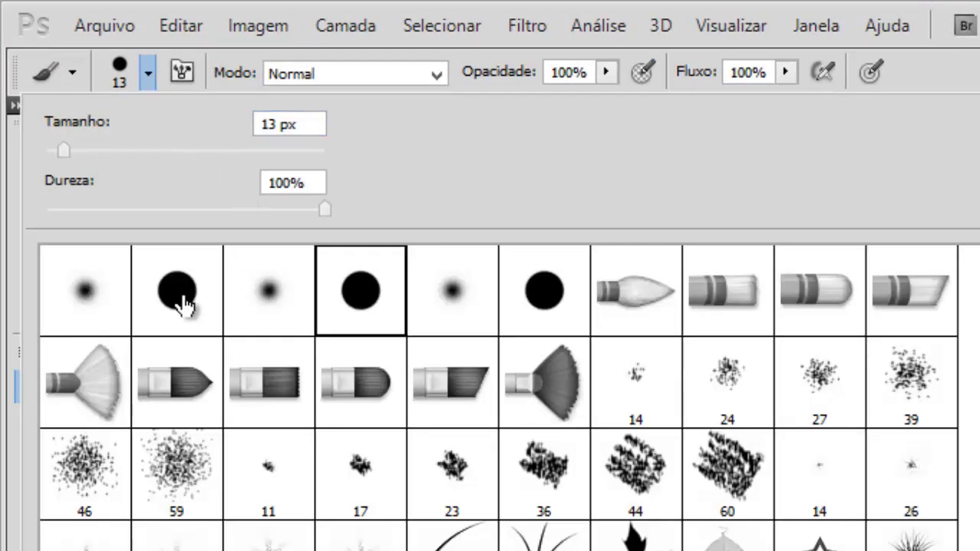
{"action": "left_click", "coordinate": [178, 294]}
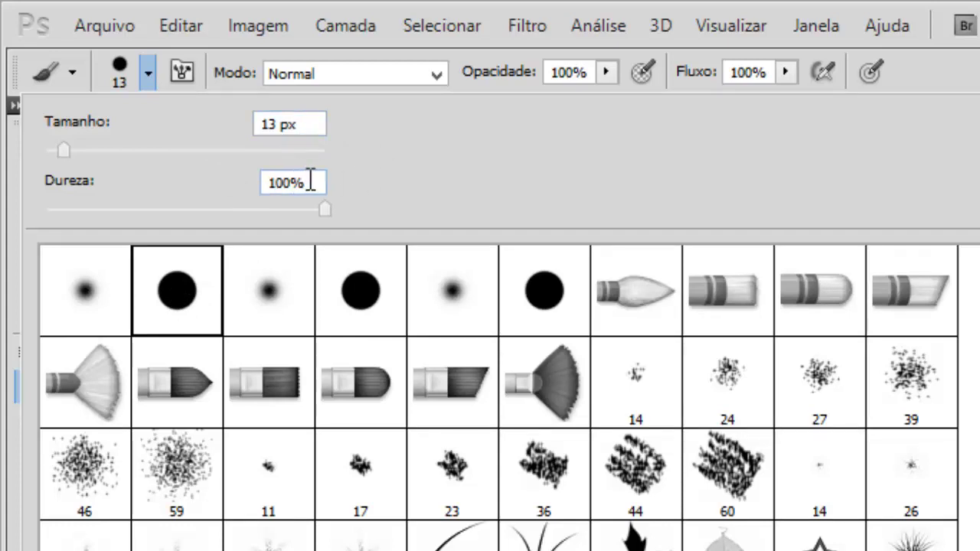
{"action": "left_click", "coordinate": [607, 73]}
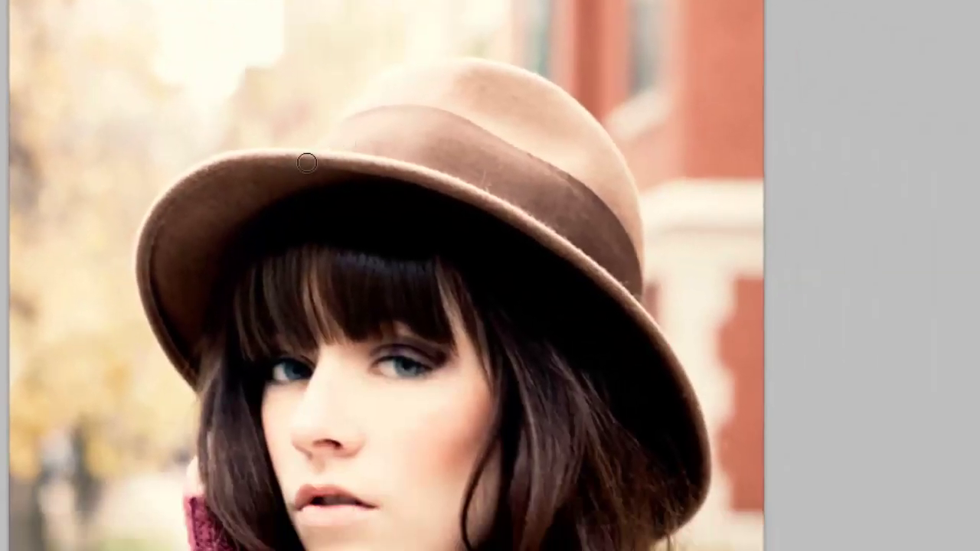
Step: Paint the red mask along the hat brim, inner brim and dark stripe
{"action": "mouse_move", "coordinate": [314, 161]}
{"action": "left_mouse_down"}
{"action": "mouse_move", "coordinate": [234, 161]}
{"action": "mouse_move", "coordinate": [164, 198]}
{"action": "mouse_move", "coordinate": [141, 256]}
{"action": "mouse_move", "coordinate": [158, 320]}
{"action": "mouse_move", "coordinate": [187, 370]}
{"action": "mouse_move", "coordinate": [203, 253]}
{"action": "mouse_move", "coordinate": [230, 218]}
{"action": "mouse_move", "coordinate": [283, 181]}
{"action": "mouse_move", "coordinate": [345, 162]}
{"action": "left_mouse_up"}
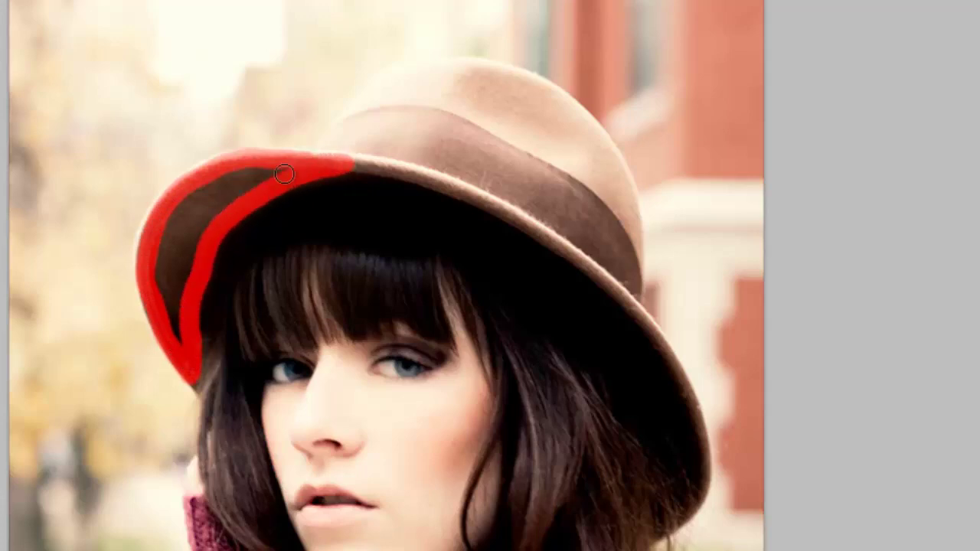
{"action": "left_click_drag", "start_coordinate": [189, 278], "coordinate": [181, 339]}
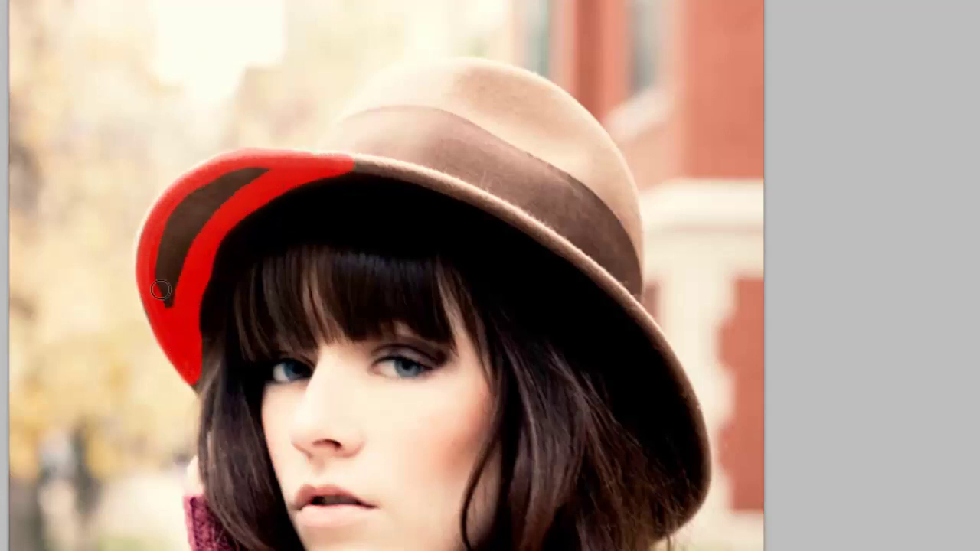
{"action": "mouse_move", "coordinate": [160, 289]}
{"action": "left_mouse_down"}
{"action": "mouse_move", "coordinate": [172, 228]}
{"action": "mouse_move", "coordinate": [223, 173]}
{"action": "mouse_move", "coordinate": [272, 167]}
{"action": "mouse_move", "coordinate": [186, 251]}
{"action": "mouse_move", "coordinate": [175, 284]}
{"action": "mouse_move", "coordinate": [222, 186]}
{"action": "left_mouse_up"}
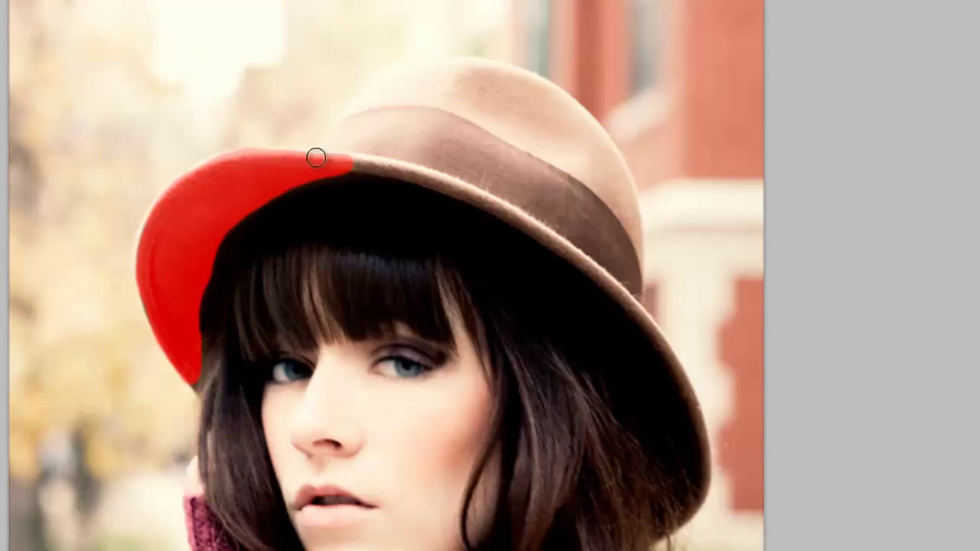
{"action": "mouse_move", "coordinate": [337, 158]}
{"action": "left_mouse_down"}
{"action": "mouse_move", "coordinate": [370, 153]}
{"action": "mouse_move", "coordinate": [348, 158]}
{"action": "mouse_move", "coordinate": [428, 171]}
{"action": "mouse_move", "coordinate": [403, 164]}
{"action": "left_mouse_up"}
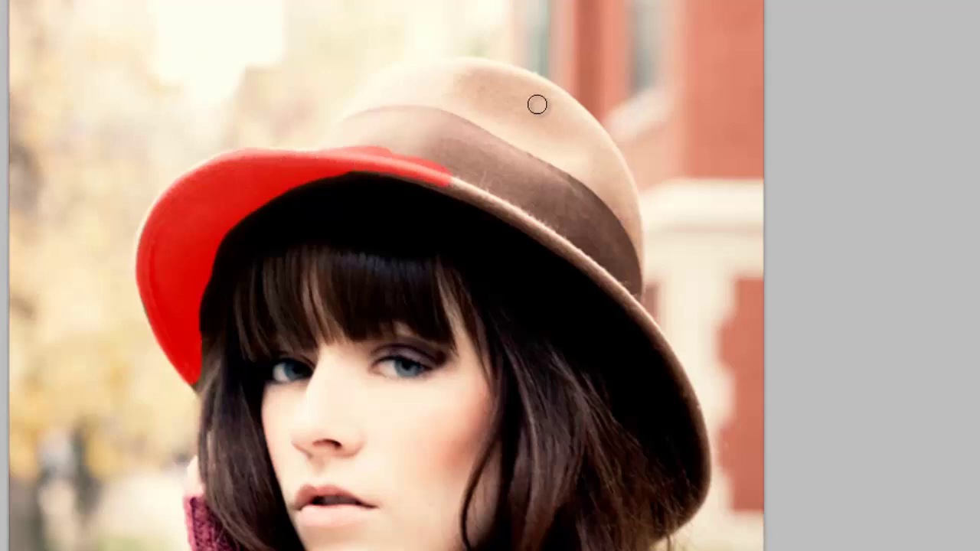
Step: Zoom in and paint the mask over the hat band and crown
{"action": "scroll", "coordinate": [537, 104], "scroll_direction": "up", "scroll_amount": 1}
{"action": "scroll", "coordinate": [484, 91], "scroll_direction": "up", "scroll_amount": 1}
{"action": "scroll", "coordinate": [400, 127], "scroll_direction": "up", "scroll_amount": 1}
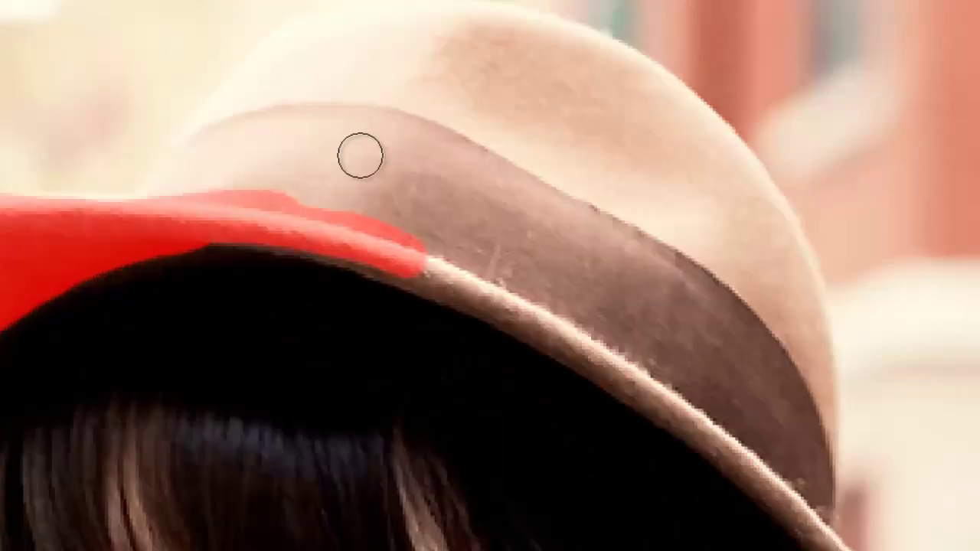
{"action": "scroll", "coordinate": [359, 153], "scroll_direction": "up", "scroll_amount": 2}
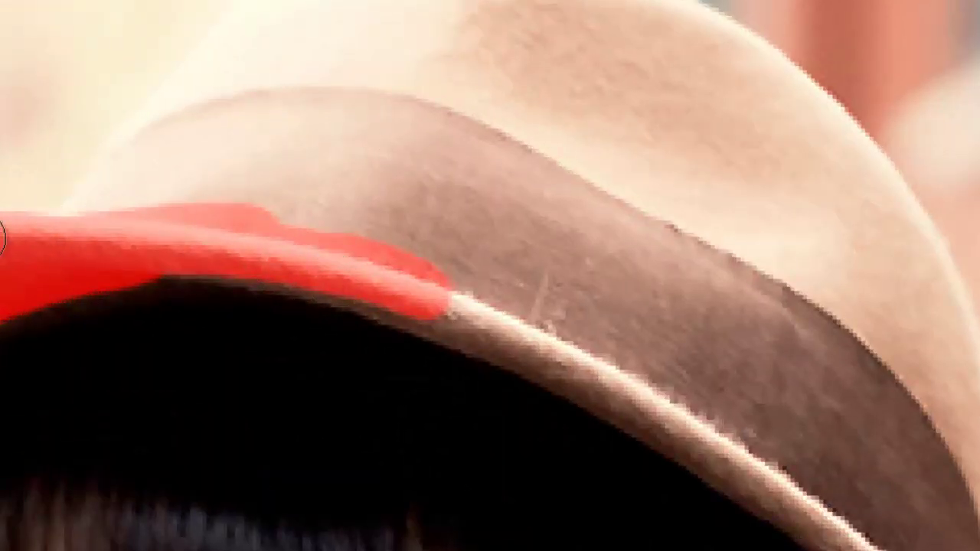
{"action": "mouse_move", "coordinate": [94, 214]}
{"action": "left_mouse_down"}
{"action": "mouse_move", "coordinate": [157, 133]}
{"action": "mouse_move", "coordinate": [299, 4]}
{"action": "mouse_move", "coordinate": [524, 4]}
{"action": "left_mouse_up"}
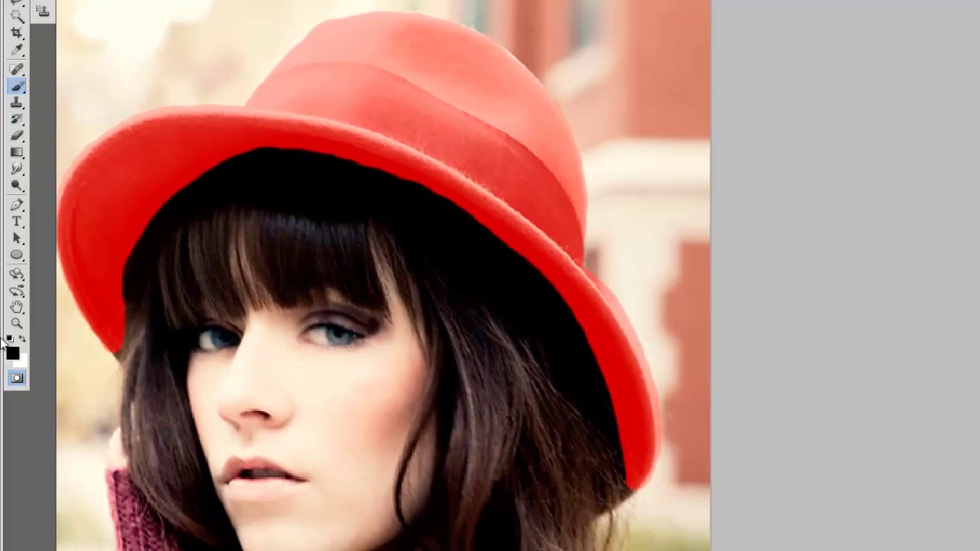
Step: Erase mask overspill along the brim edge with white, then return to black
{"action": "key", "text": "q"}
{"action": "left_click", "coordinate": [23, 340]}
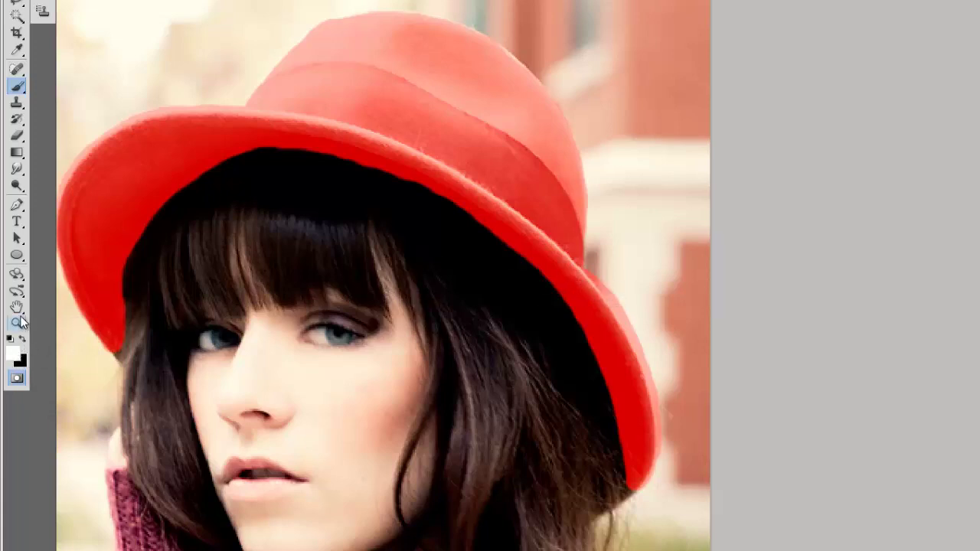
{"action": "mouse_move", "coordinate": [596, 267]}
{"action": "left_mouse_down"}
{"action": "mouse_move", "coordinate": [664, 396]}
{"action": "mouse_move", "coordinate": [656, 485]}
{"action": "mouse_move", "coordinate": [669, 449]}
{"action": "mouse_move", "coordinate": [652, 490]}
{"action": "mouse_move", "coordinate": [677, 442]}
{"action": "left_mouse_up"}
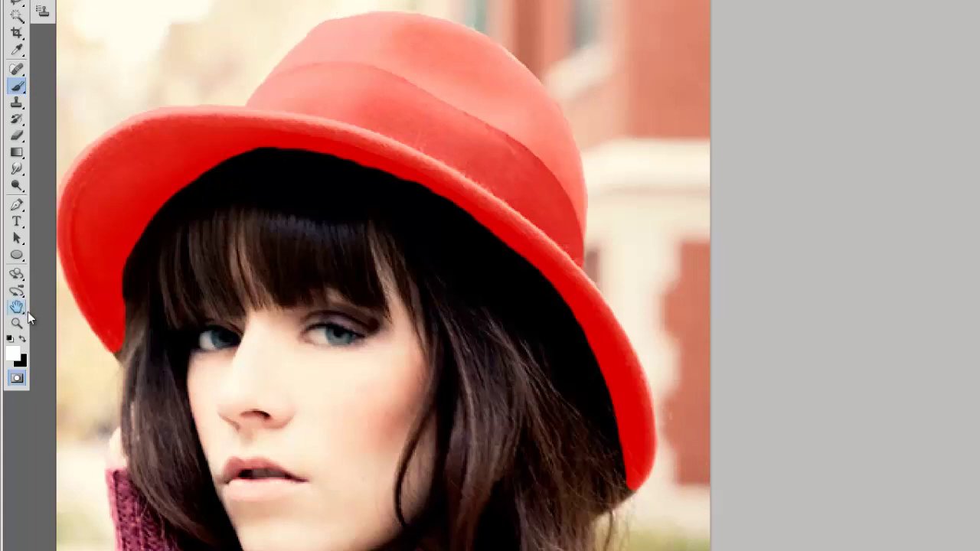
{"action": "left_click", "coordinate": [23, 340]}
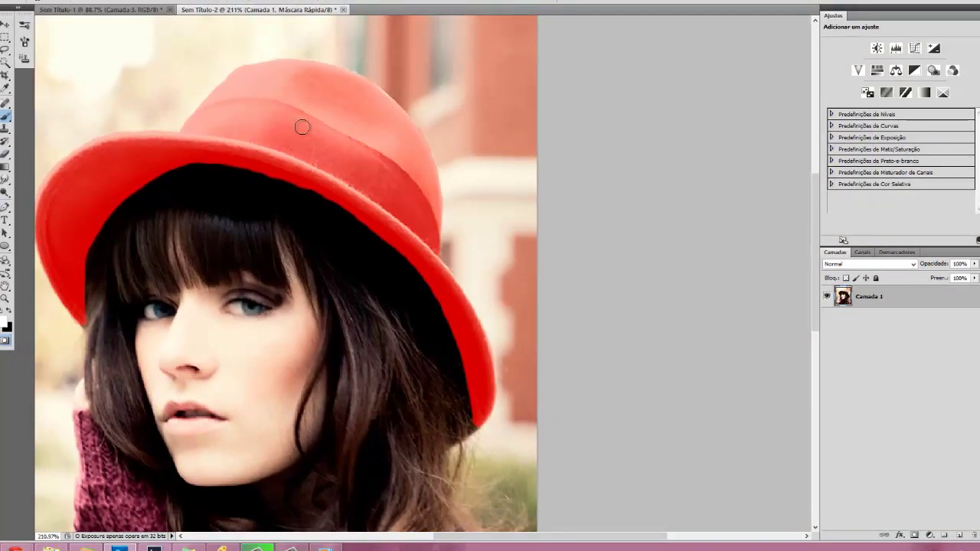
Step: Exit Quick Mask and use Selecionar > Inverter so only the hat is selected
{"action": "key", "text": "ctrl+d"}
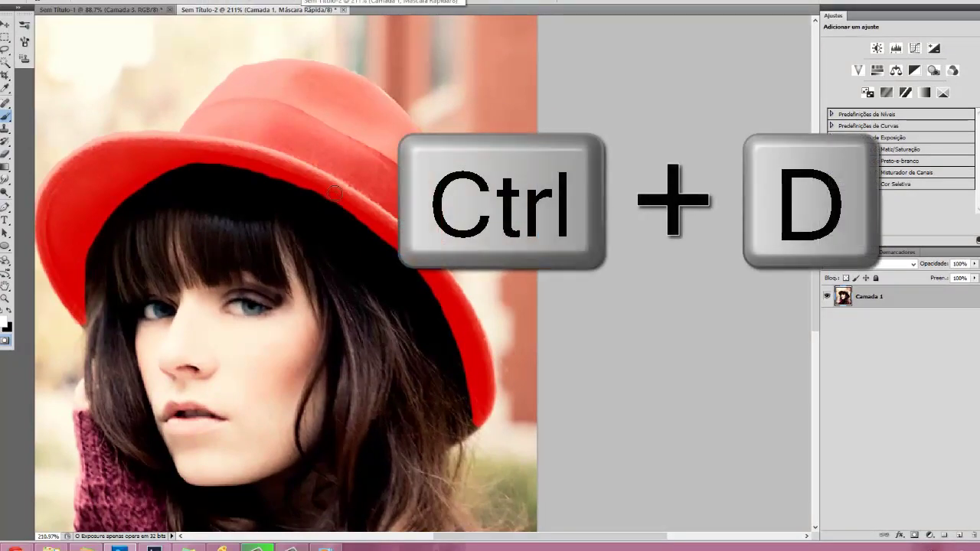
{"action": "key", "text": "q"}
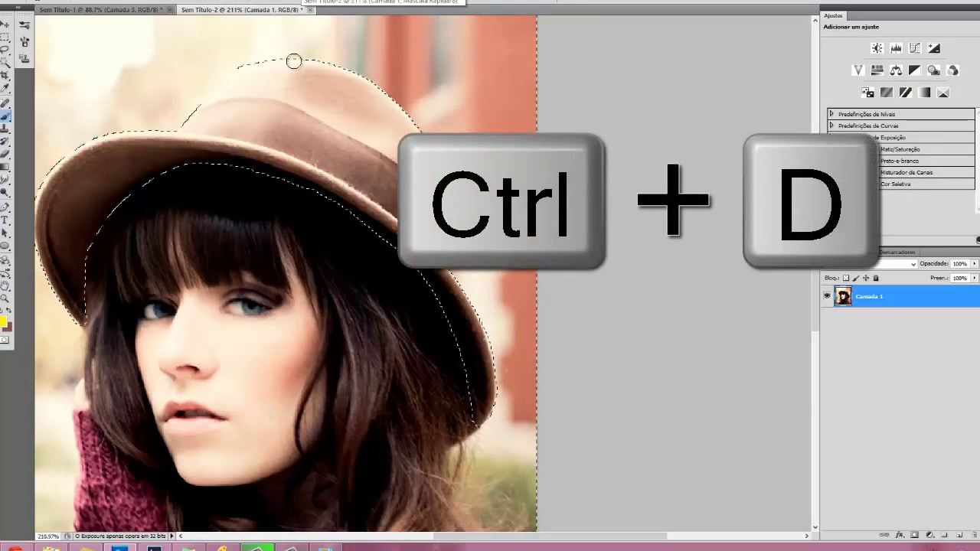
{"action": "scroll", "coordinate": [293, 61], "scroll_direction": "down", "scroll_amount": 2}
{"action": "scroll", "coordinate": [357, 81], "scroll_direction": "down", "scroll_amount": 2}
{"action": "scroll", "coordinate": [431, 90], "scroll_direction": "up", "scroll_amount": 2}
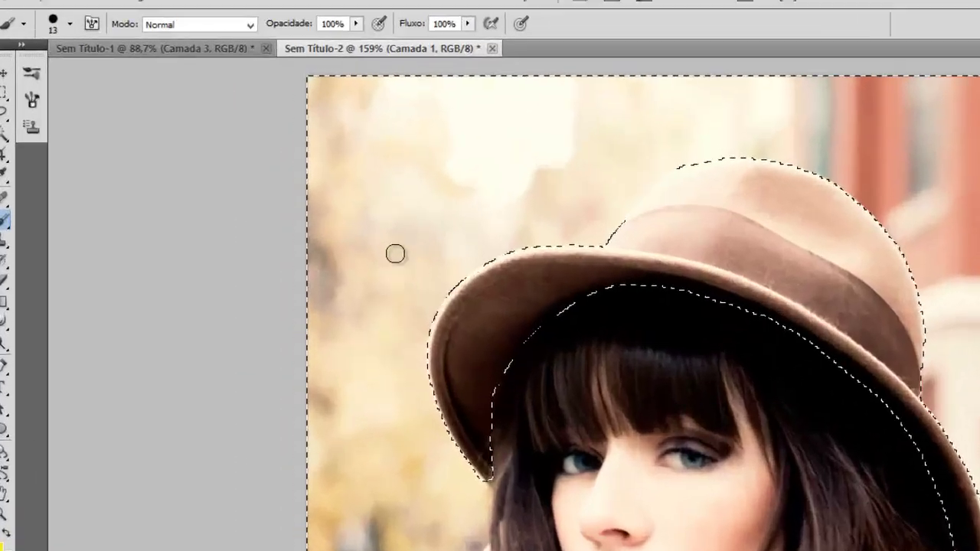
{"action": "left_click", "coordinate": [422, 25]}
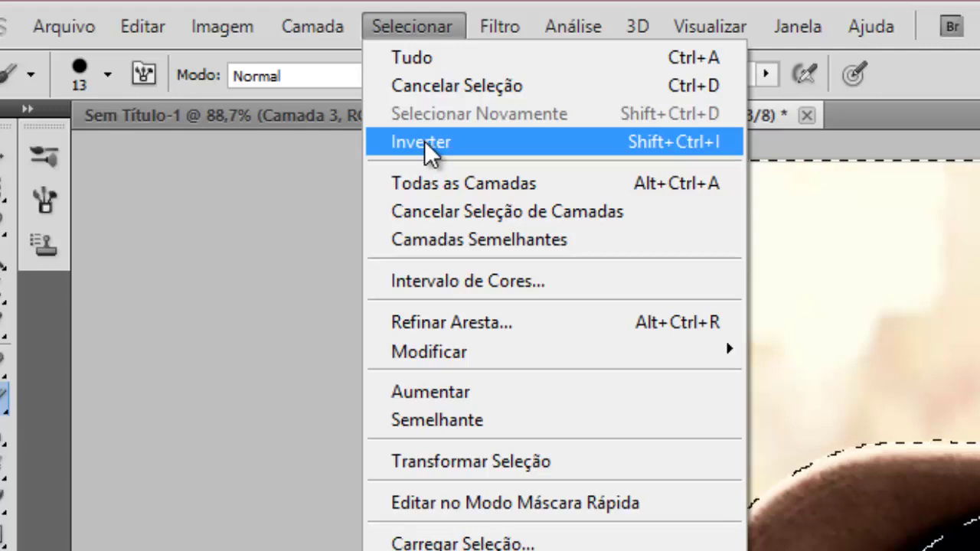
{"action": "left_click", "coordinate": [426, 144]}
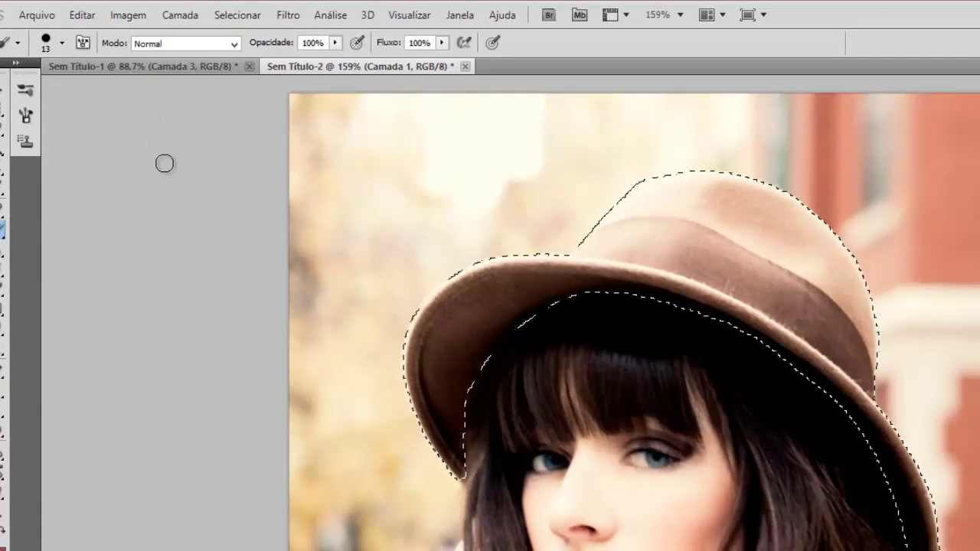
Step: Apply Matiz/Saturação with Hue -32 and Saturation +42 to the hat
{"action": "left_click", "coordinate": [124, 19]}
{"action": "mouse_move", "coordinate": [138, 57]}
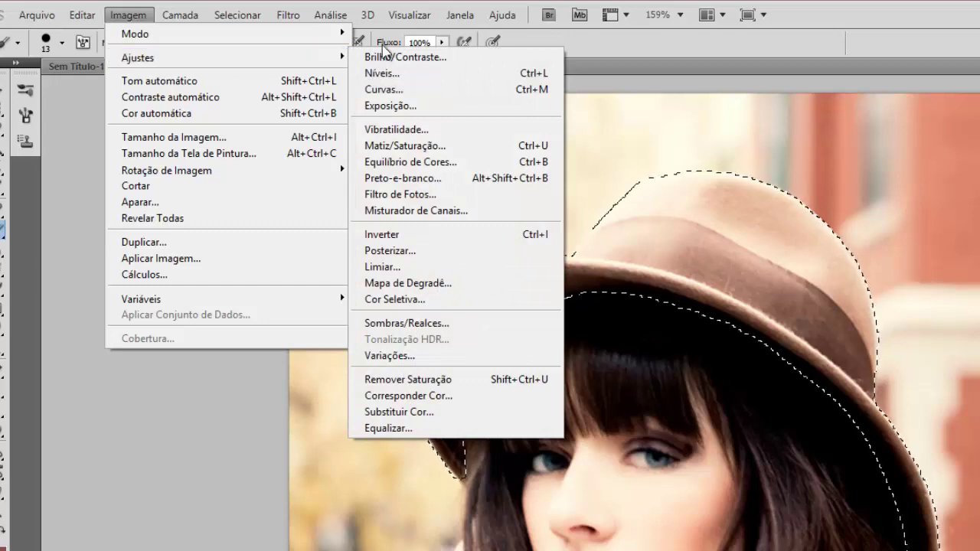
{"action": "left_click", "coordinate": [409, 151]}
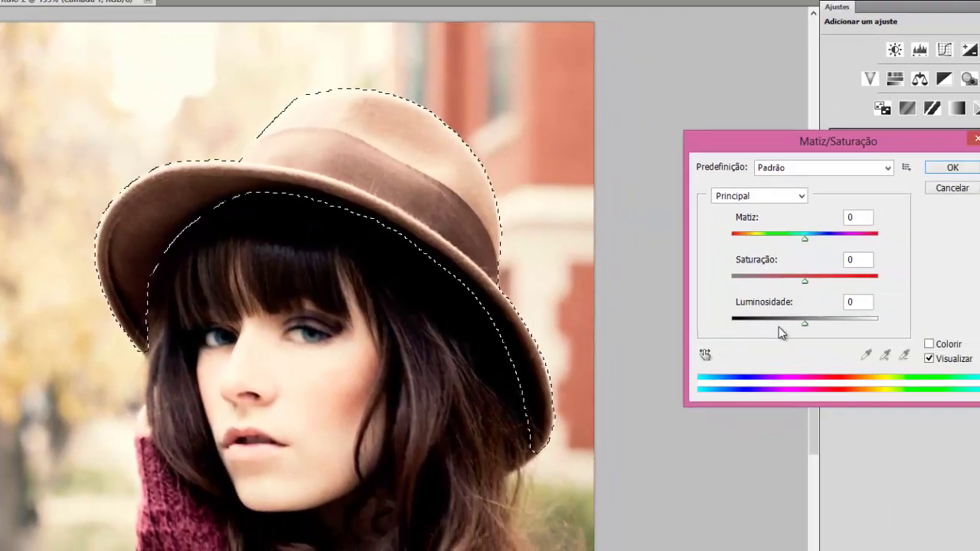
{"action": "mouse_move", "coordinate": [804, 240]}
{"action": "left_mouse_down"}
{"action": "mouse_move", "coordinate": [780, 246]}
{"action": "mouse_move", "coordinate": [729, 236]}
{"action": "left_mouse_up"}
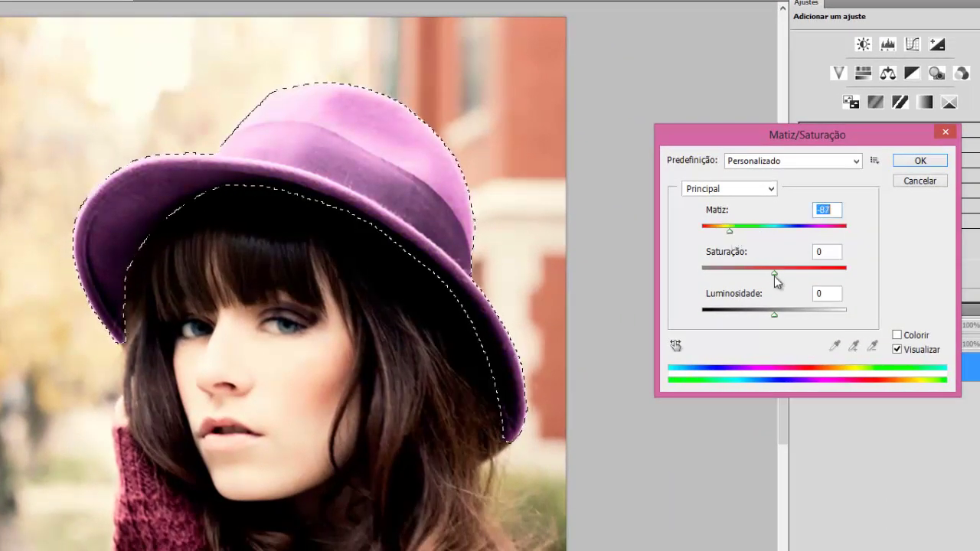
{"action": "mouse_move", "coordinate": [774, 276]}
{"action": "left_mouse_down"}
{"action": "mouse_move", "coordinate": [756, 278]}
{"action": "mouse_move", "coordinate": [805, 270]}
{"action": "left_mouse_up"}
{"action": "mouse_move", "coordinate": [733, 236]}
{"action": "left_mouse_down"}
{"action": "mouse_move", "coordinate": [831, 233]}
{"action": "mouse_move", "coordinate": [733, 232]}
{"action": "mouse_move", "coordinate": [752, 234]}
{"action": "left_mouse_up"}
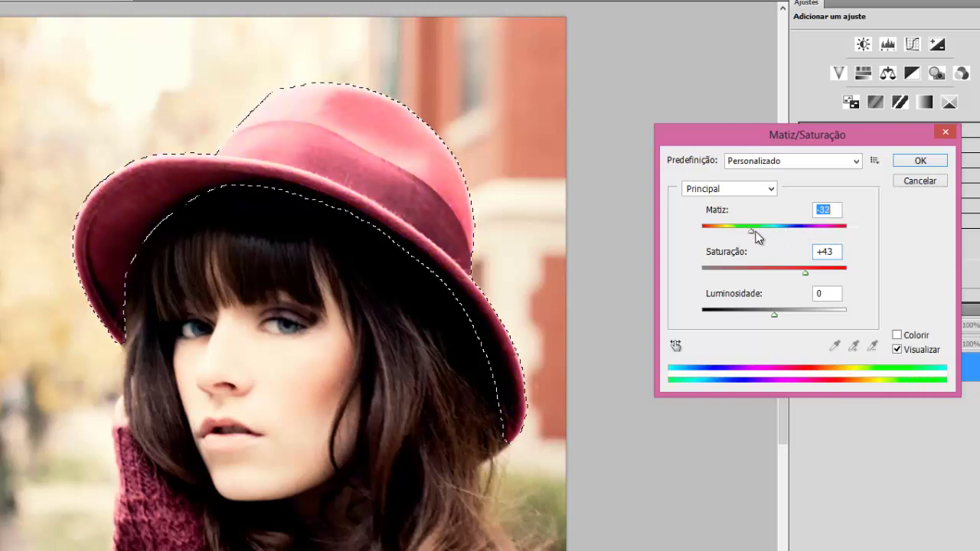
{"action": "mouse_move", "coordinate": [803, 276]}
{"action": "left_mouse_down"}
{"action": "mouse_move", "coordinate": [774, 274]}
{"action": "mouse_move", "coordinate": [805, 273]}
{"action": "left_mouse_up"}
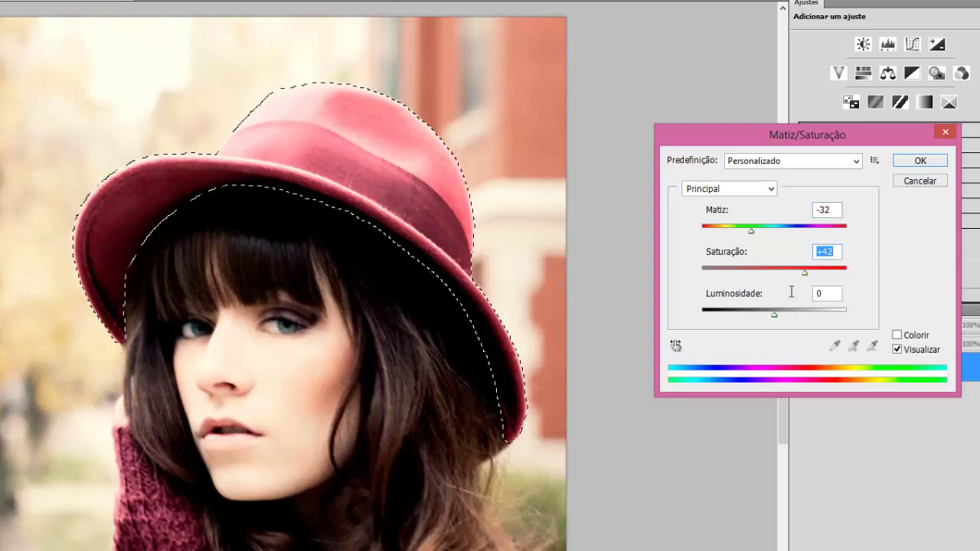
{"action": "left_click", "coordinate": [904, 167]}
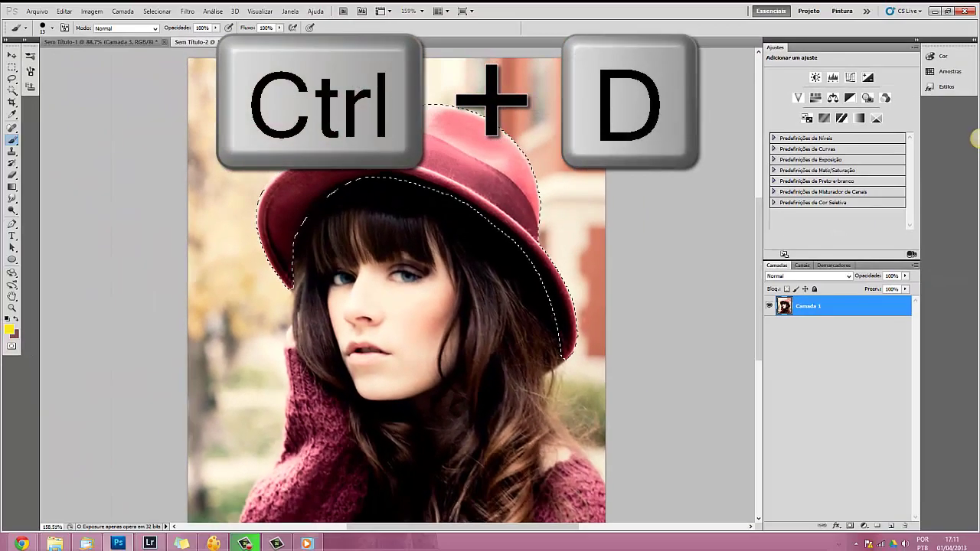
Step: Deselect with Ctrl+D and zoom to view the finished portrait with the red hat
{"action": "key", "text": "ctrl+d"}
{"action": "scroll", "coordinate": [397, 291], "scroll_direction": "down", "scroll_amount": 2}
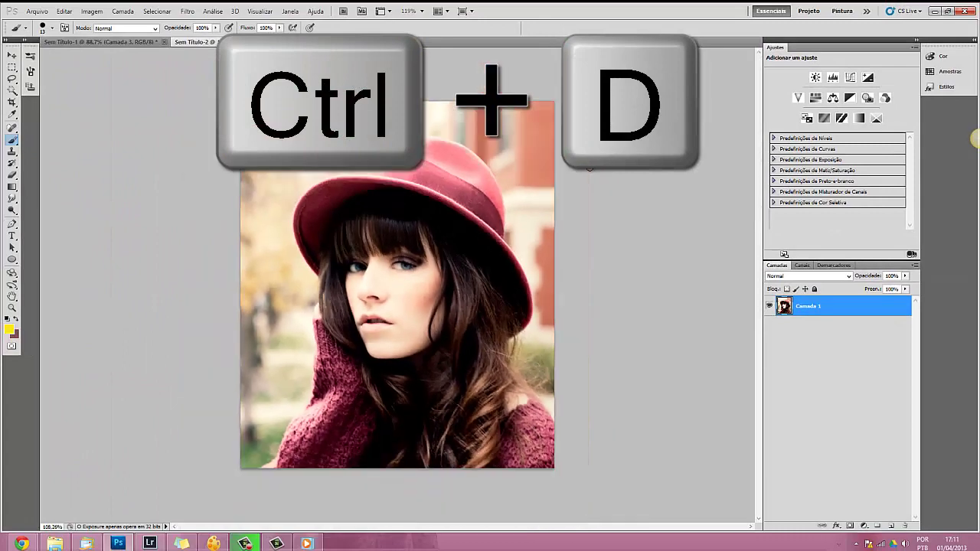
{"action": "scroll", "coordinate": [397, 291], "scroll_direction": "down", "scroll_amount": 1}
{"action": "scroll", "coordinate": [397, 291], "scroll_direction": "up", "scroll_amount": 1}
{"action": "scroll", "coordinate": [397, 291], "scroll_direction": "up", "scroll_amount": 1}
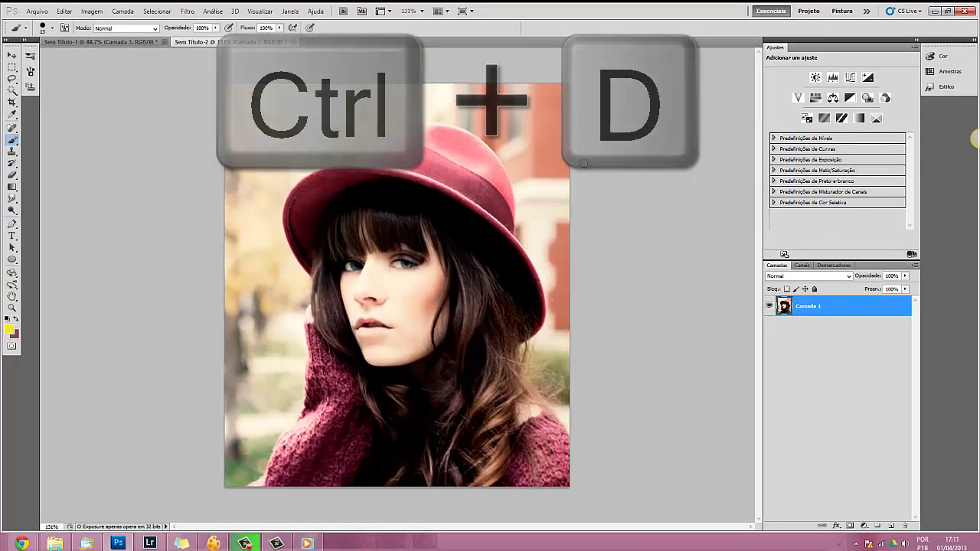